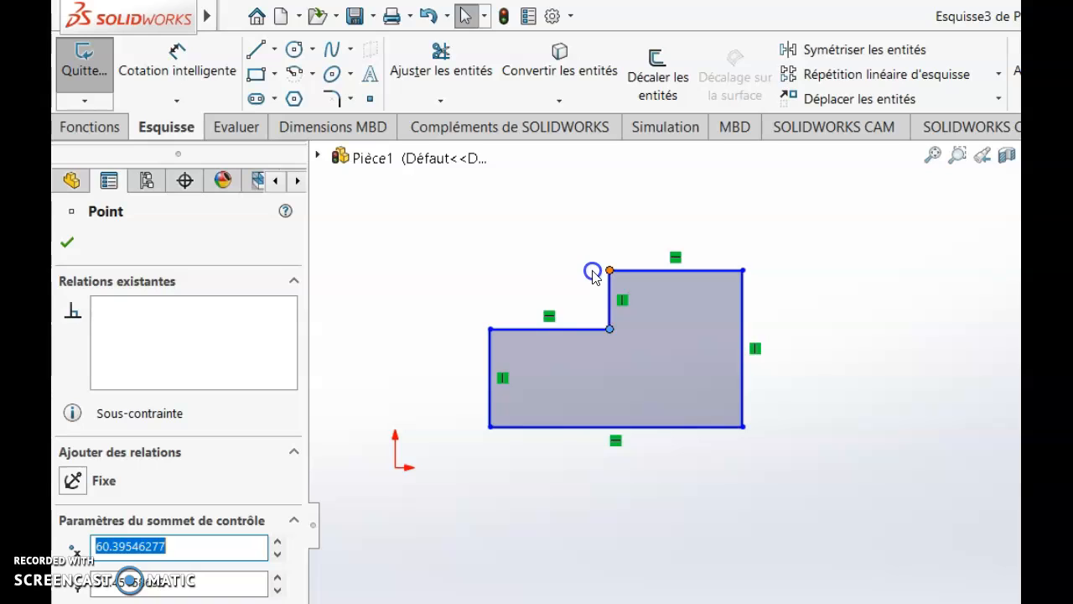
Step: Dimension the height of the profile's right vertical edge and set it to 50 mm
click(719, 267)
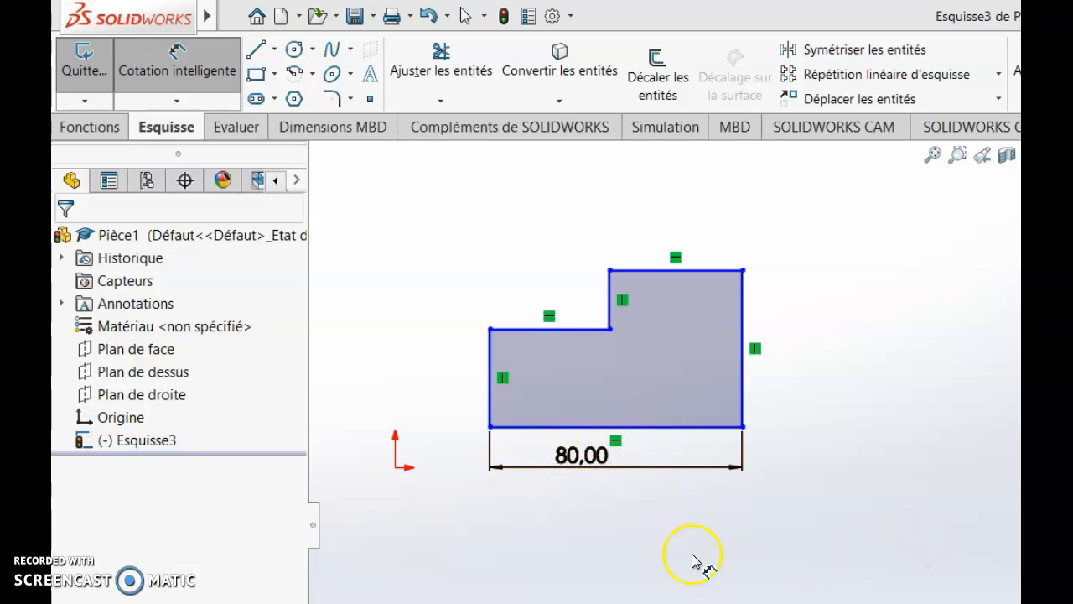
click(741, 384)
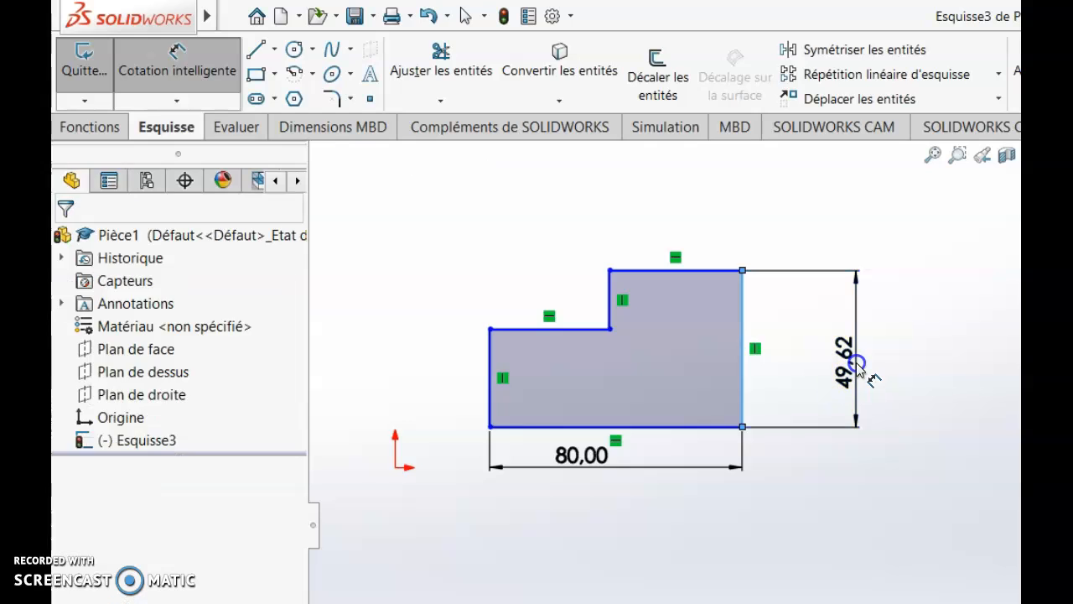
click(866, 376)
text(50)
key(Return)
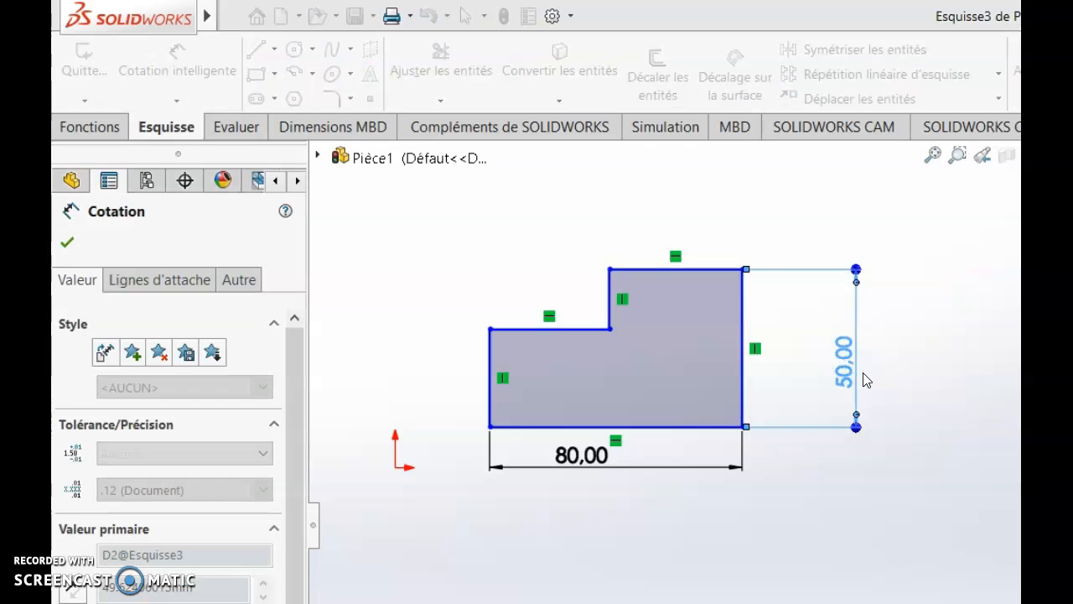
click(828, 541)
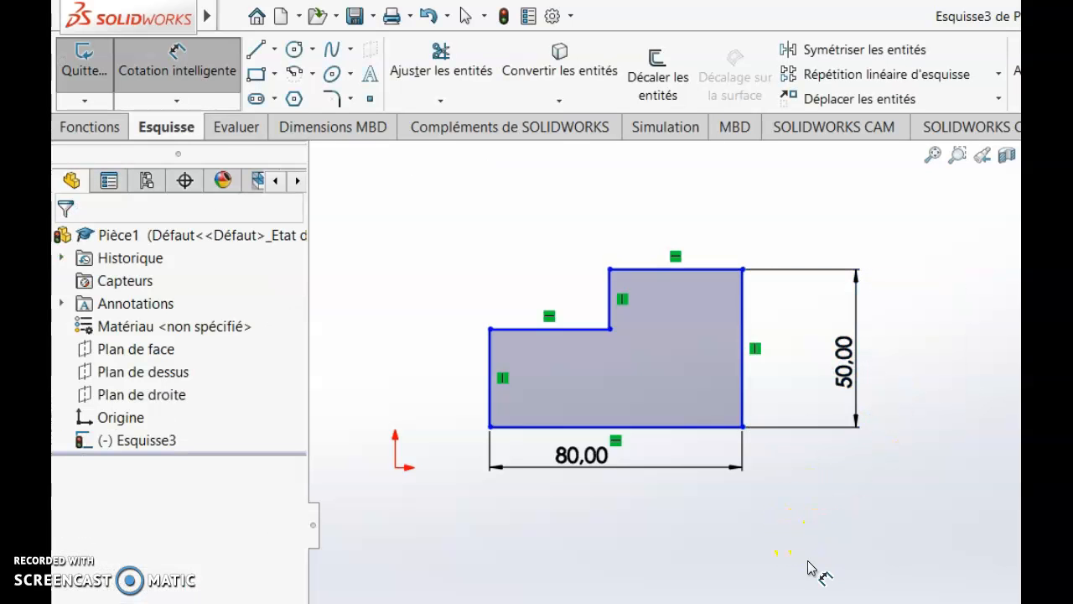
Step: Shift the profile slightly by its lower-left and upper-right corners to test whether it can still move
key(Escape)
mouse_move(493, 431)
mouse_down()
mouse_move(470, 438)
mouse_move(498, 420)
mouse_up()
mouse_move(751, 263)
mouse_down()
mouse_move(790, 235)
mouse_move(754, 269)
mouse_up()
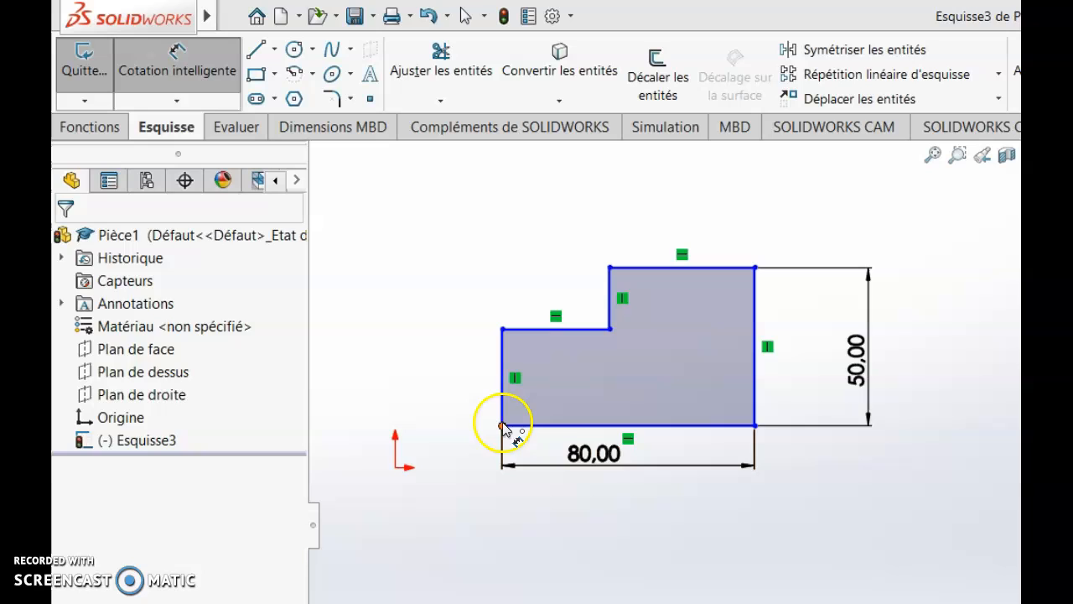
Step: Dimension the horizontal distance between the origin and the profile's lower-left corner and set it to 30 mm
click(501, 426)
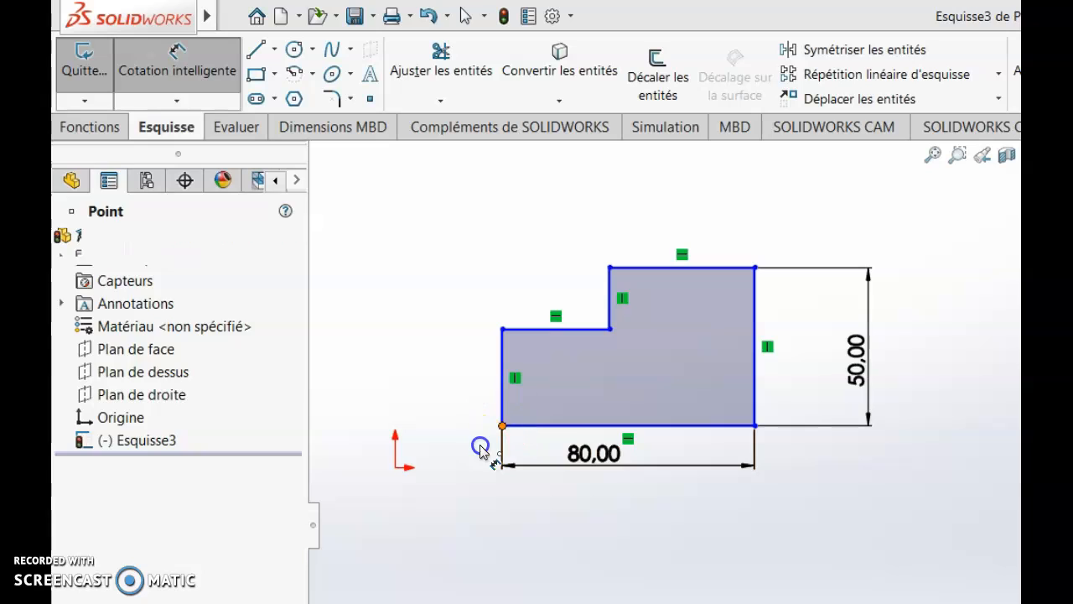
click(395, 467)
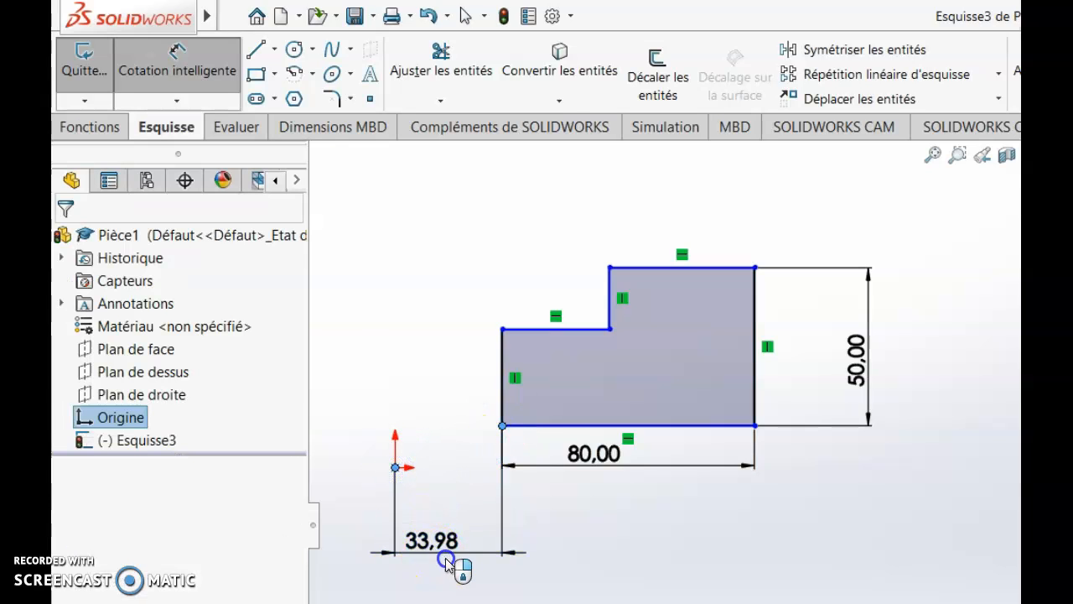
click(442, 564)
text(30)
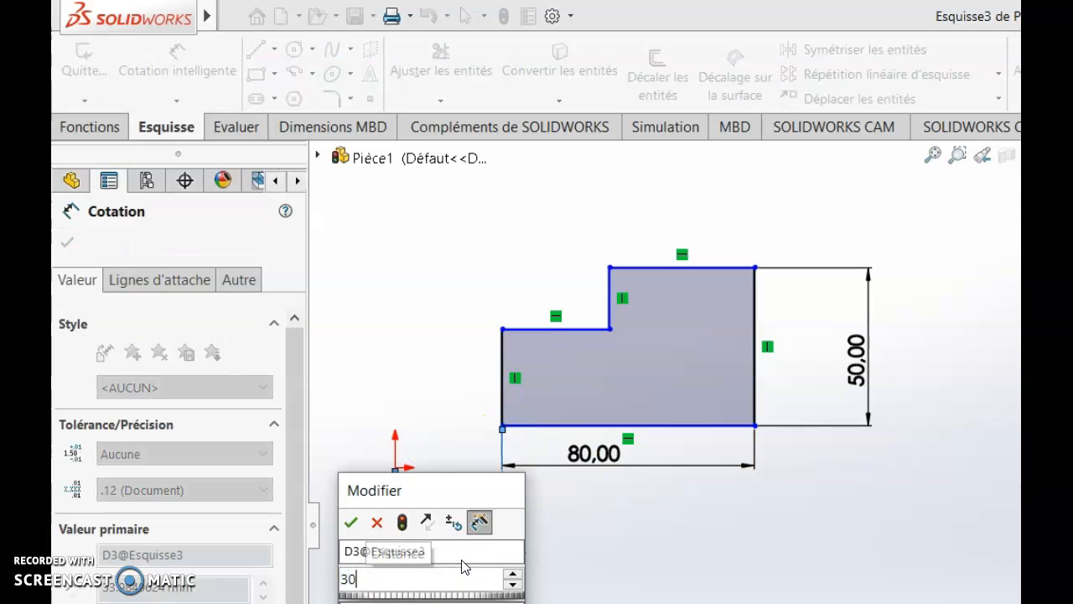
key(Return)
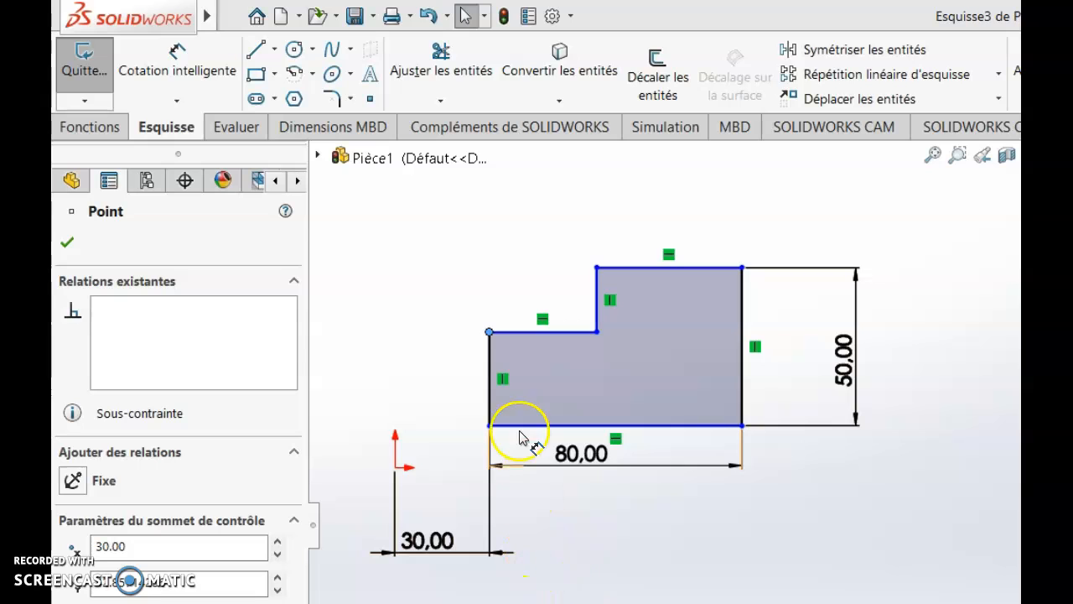
Step: Inspect the constraint status of the profile's left and right vertical edges
drag(518, 394, 481, 397)
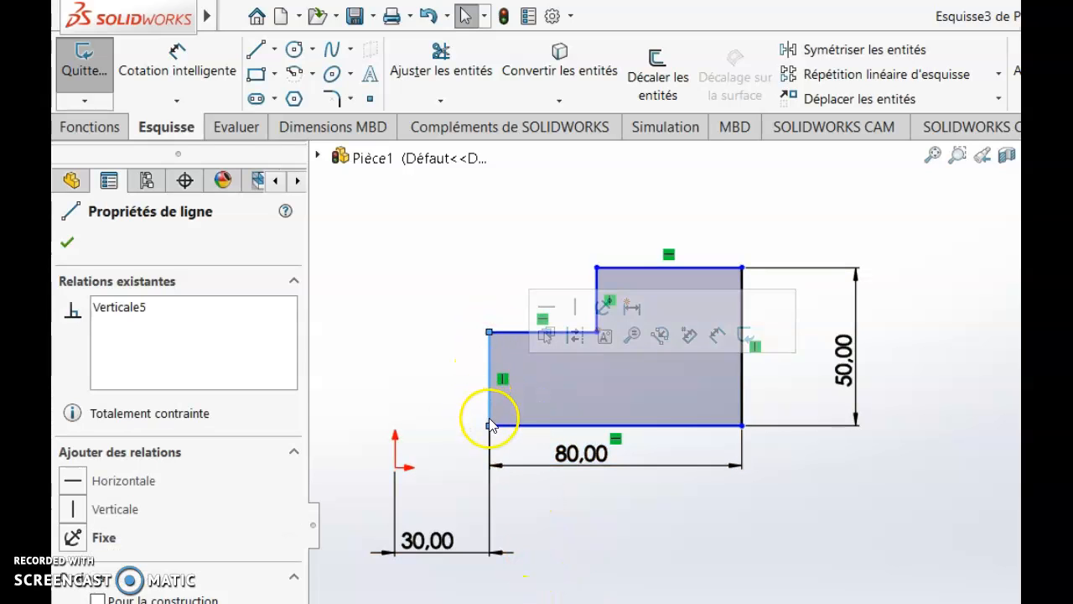
click(587, 553)
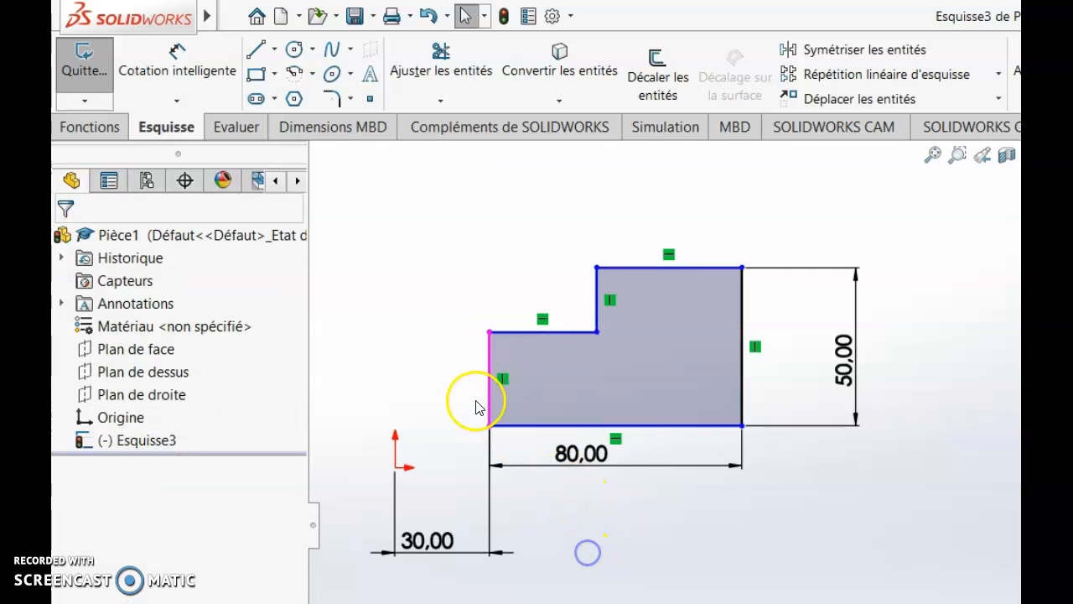
click(491, 407)
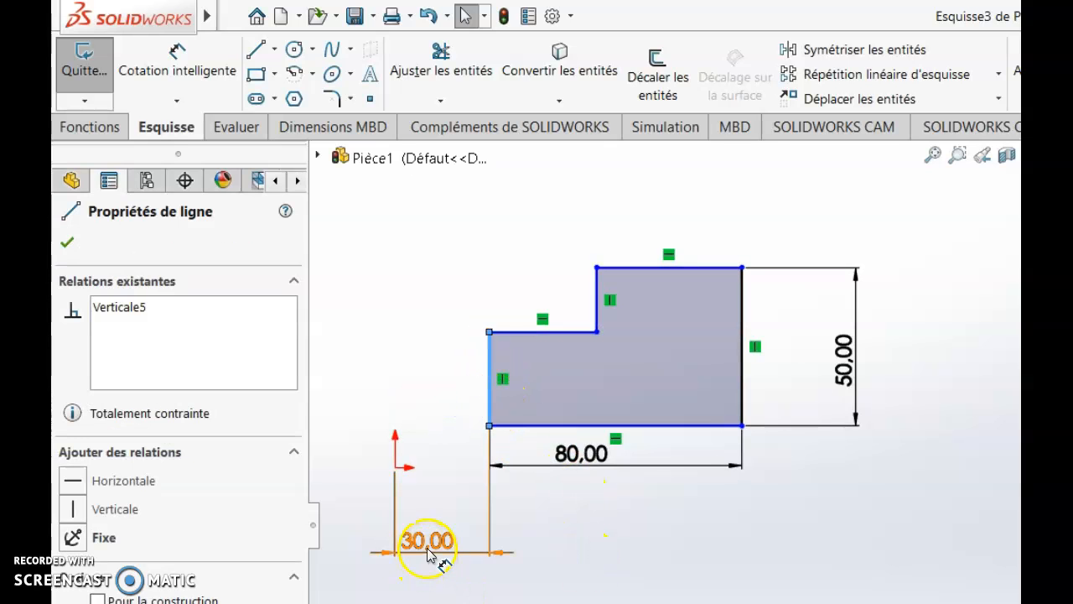
click(743, 391)
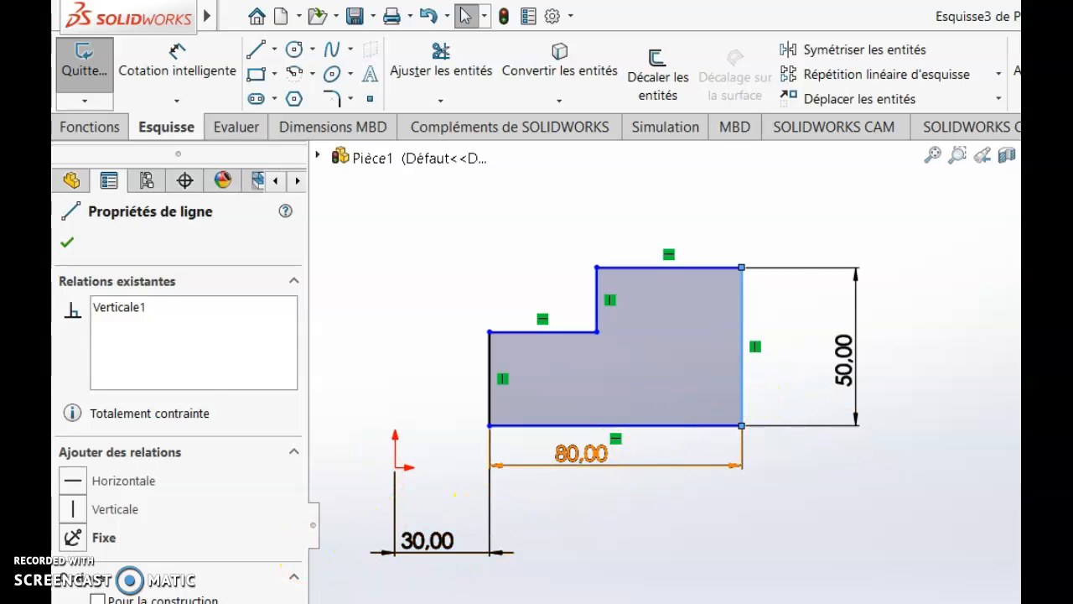
click(287, 549)
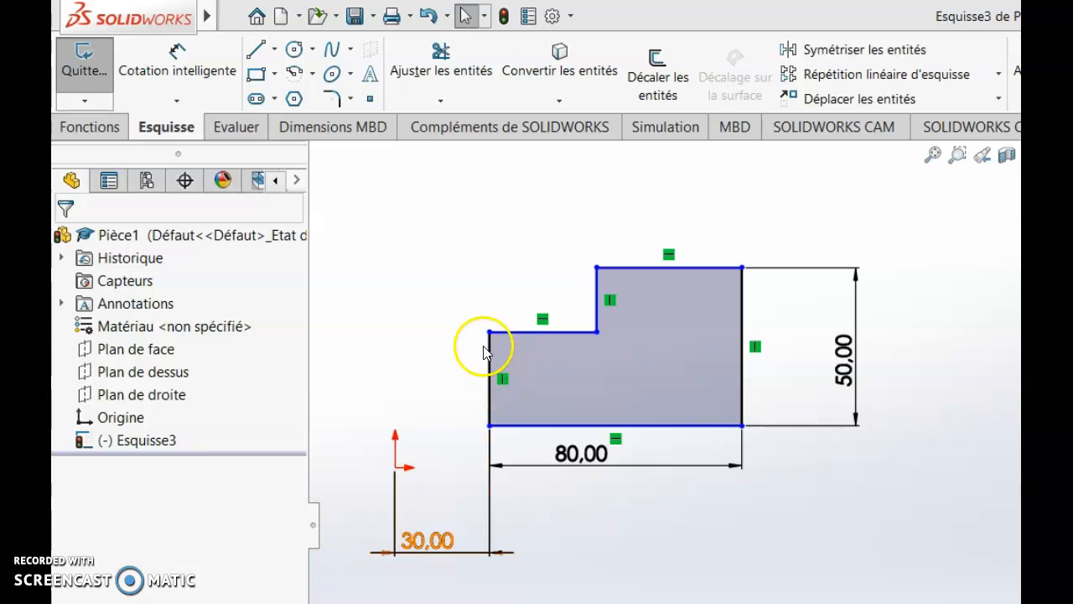
Step: Try moving the upper-left corner, the lower-right corner and the bottom edge vertically to test the remaining freedom
mouse_move(490, 333)
mouse_down()
mouse_move(491, 305)
mouse_move(486, 343)
mouse_move(489, 324)
mouse_up()
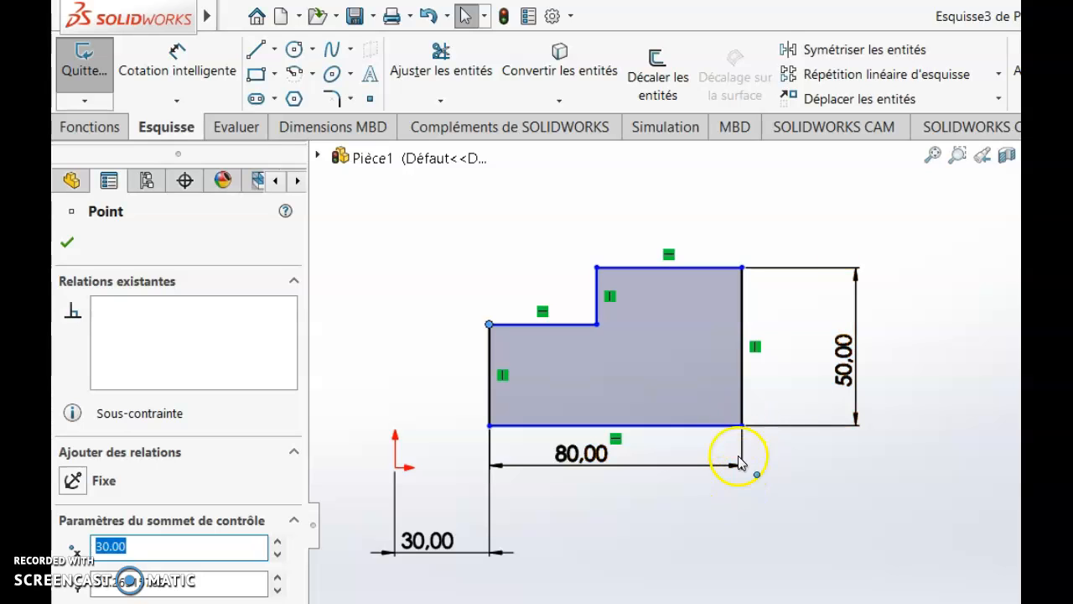
drag(742, 425, 741, 481)
drag(650, 484, 659, 416)
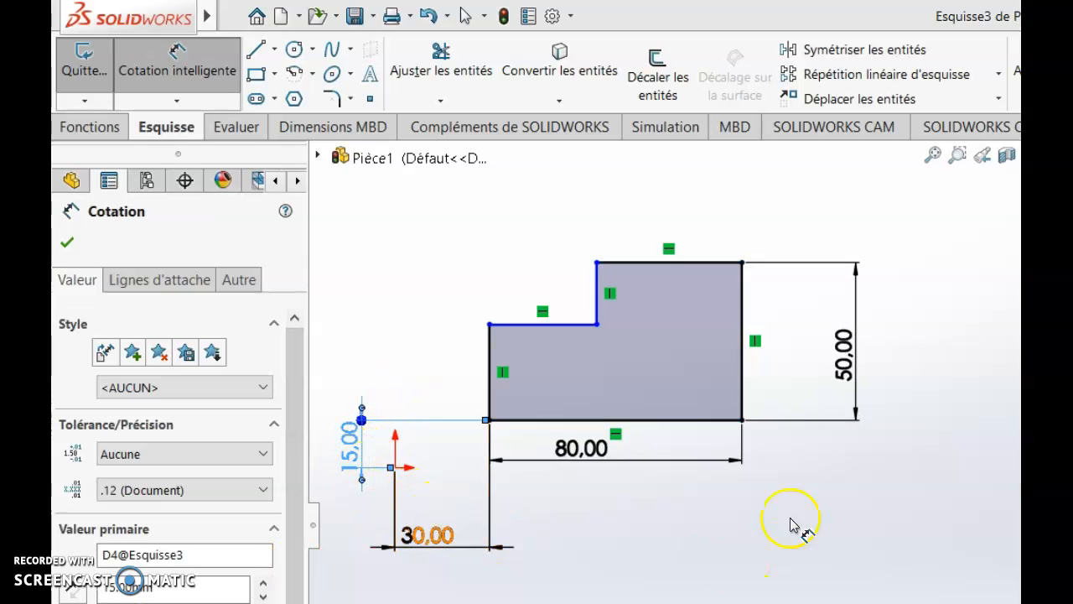
Step: Try moving the top edge and its left endpoint to test the remaining freedom, without placing a dimension
click(713, 265)
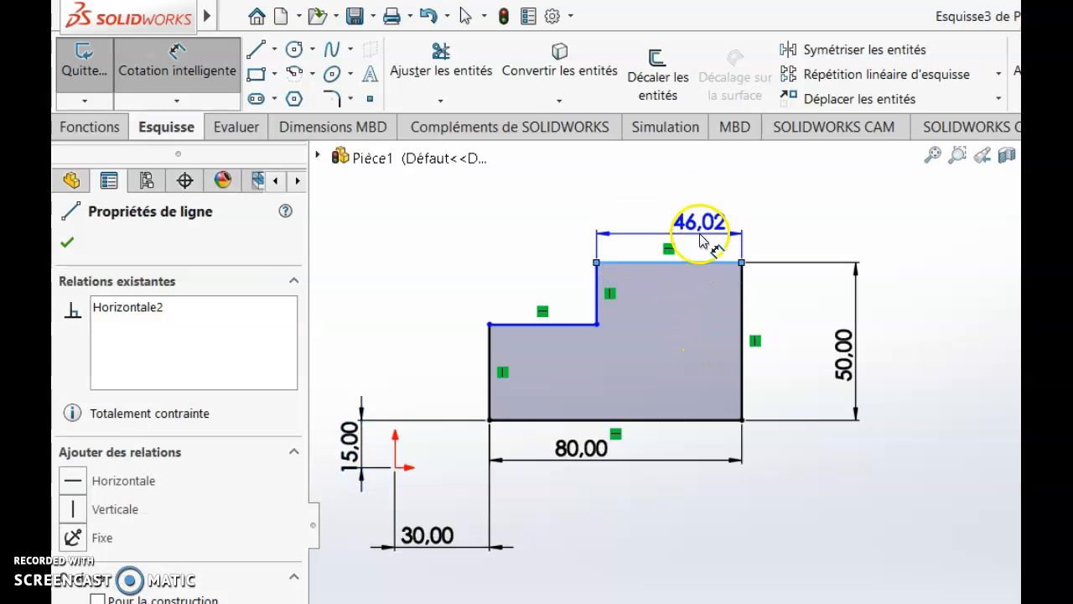
key(Escape)
click(679, 265)
key(Escape)
key(Escape)
drag(702, 257, 706, 233)
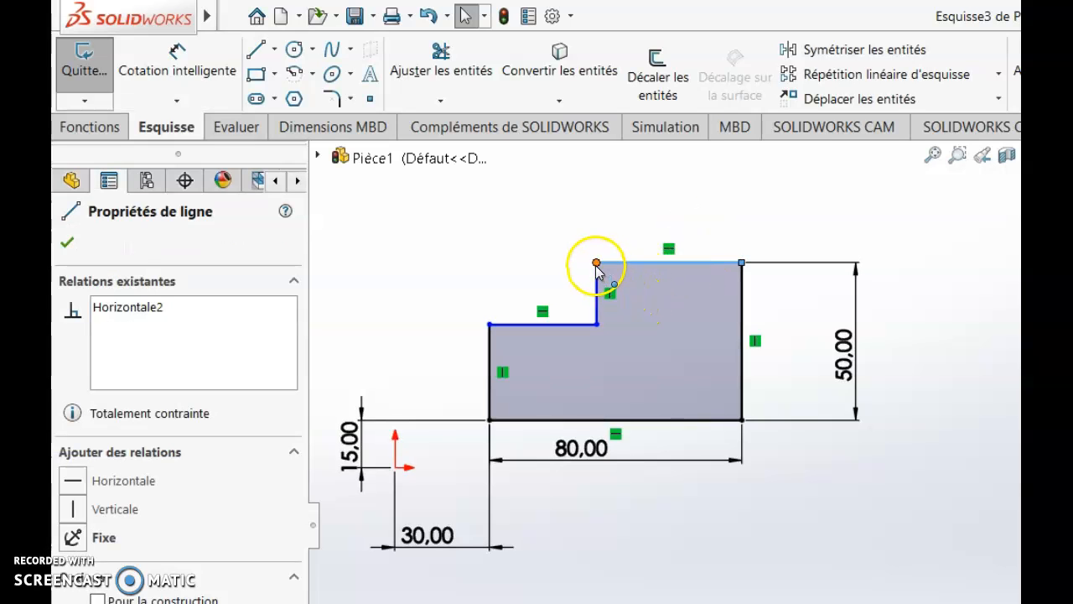
mouse_move(596, 266)
mouse_down()
mouse_move(560, 263)
mouse_move(606, 265)
mouse_up()
Step: Dimension the length of the profile's top horizontal edge and set it to 50 mm
click(206, 72)
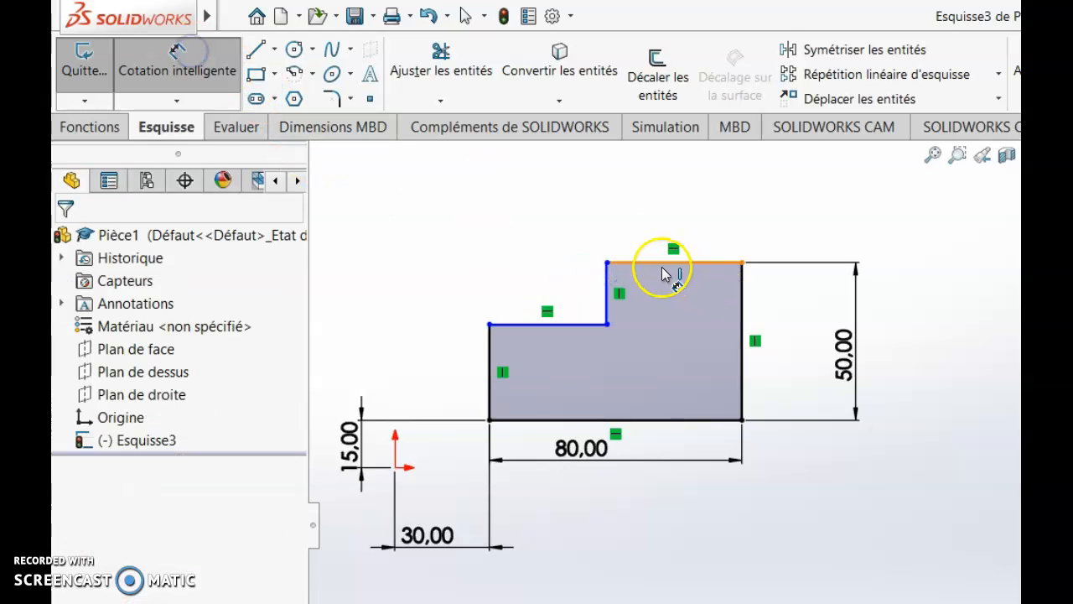
click(668, 238)
click(676, 205)
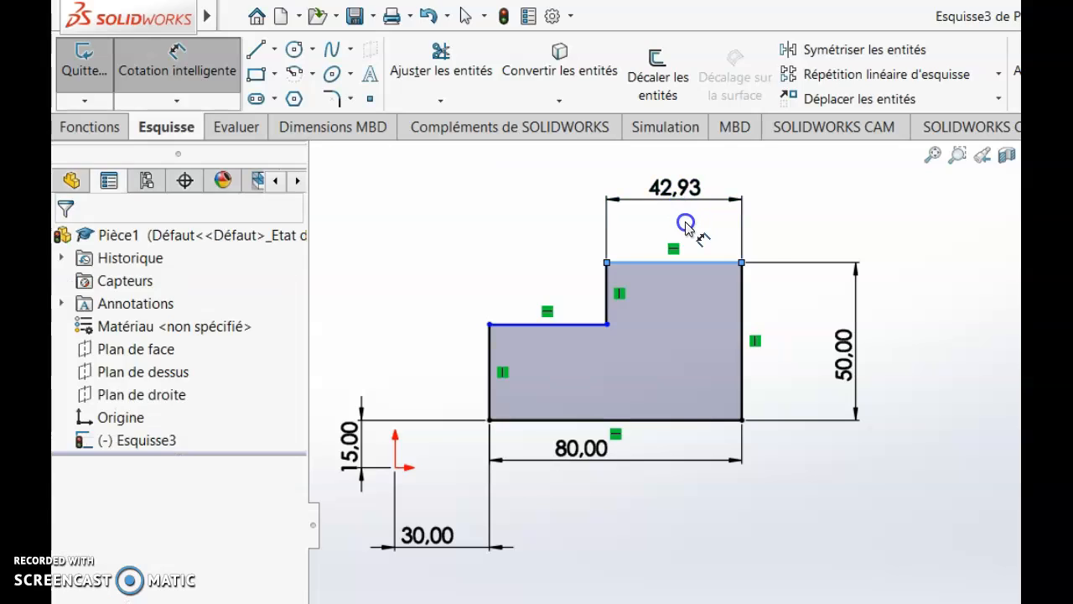
text(50)
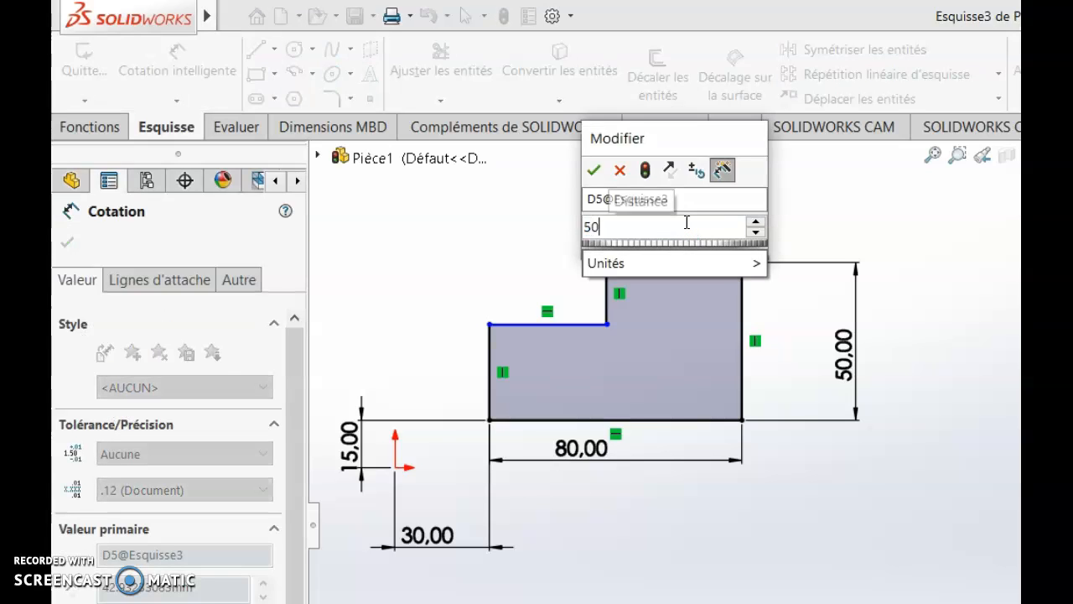
key(Return)
click(961, 264)
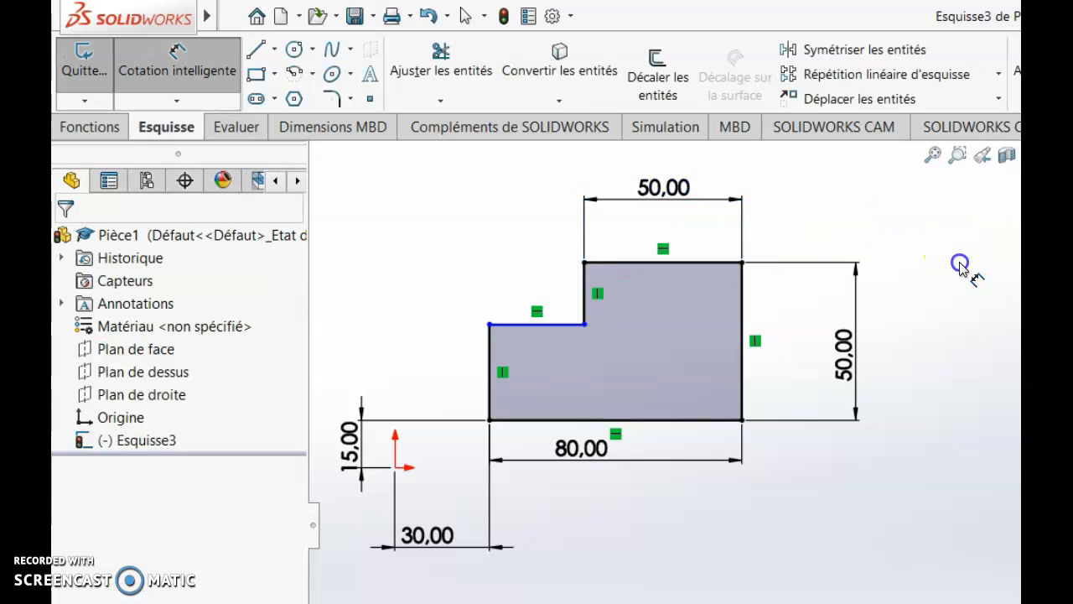
Step: Leave dimensioning and move the step's inner corner slightly downward to test its vertical freedom
key(Escape)
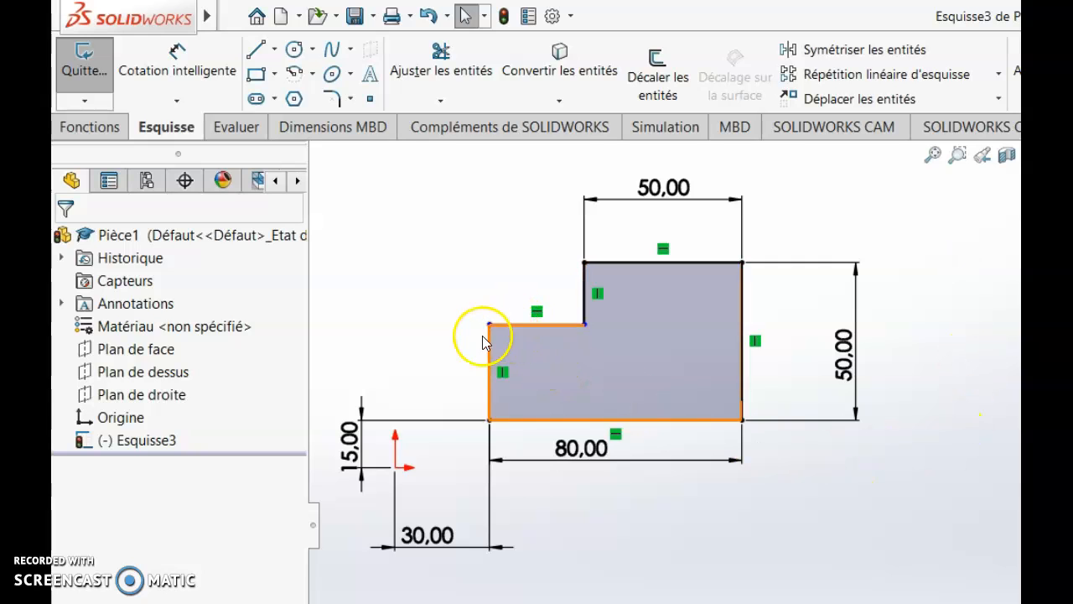
drag(584, 324, 609, 335)
key(Escape)
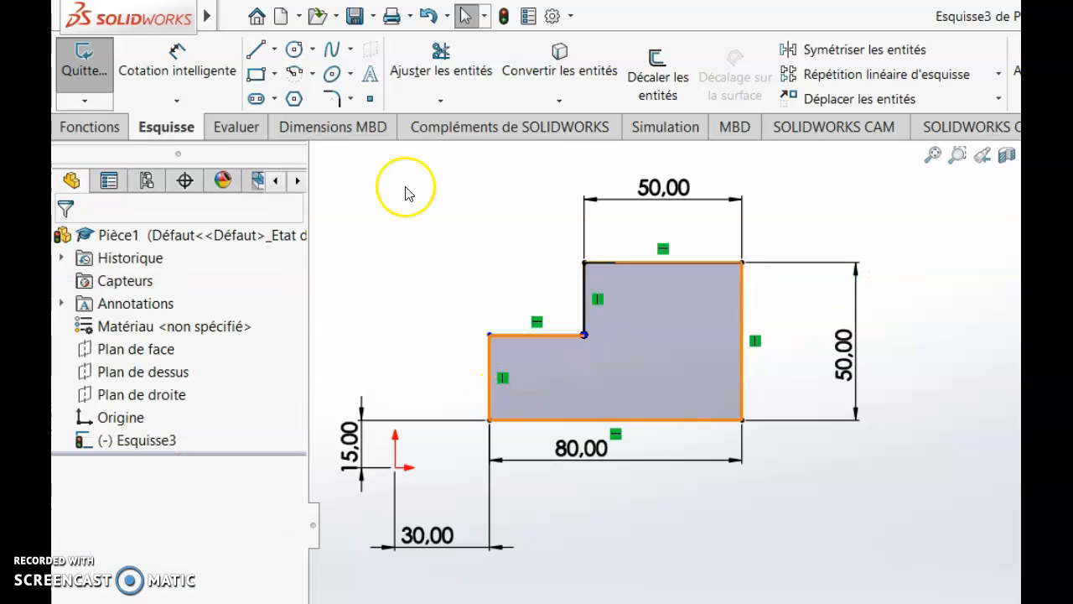
Step: Dimension the height of the profile's left vertical edge and set it to 30 mm
click(218, 71)
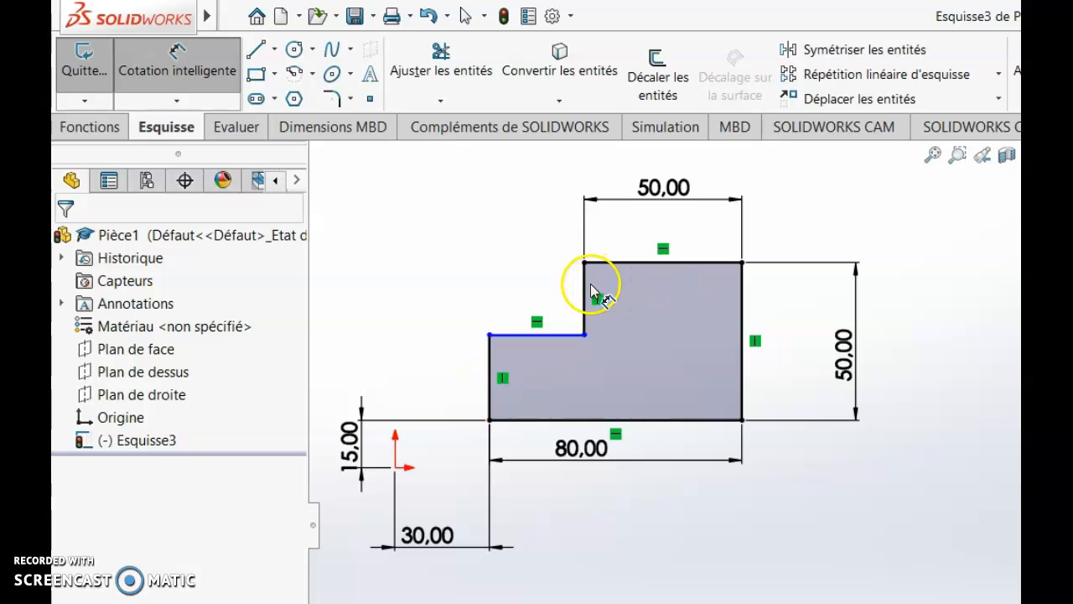
click(470, 377)
click(489, 378)
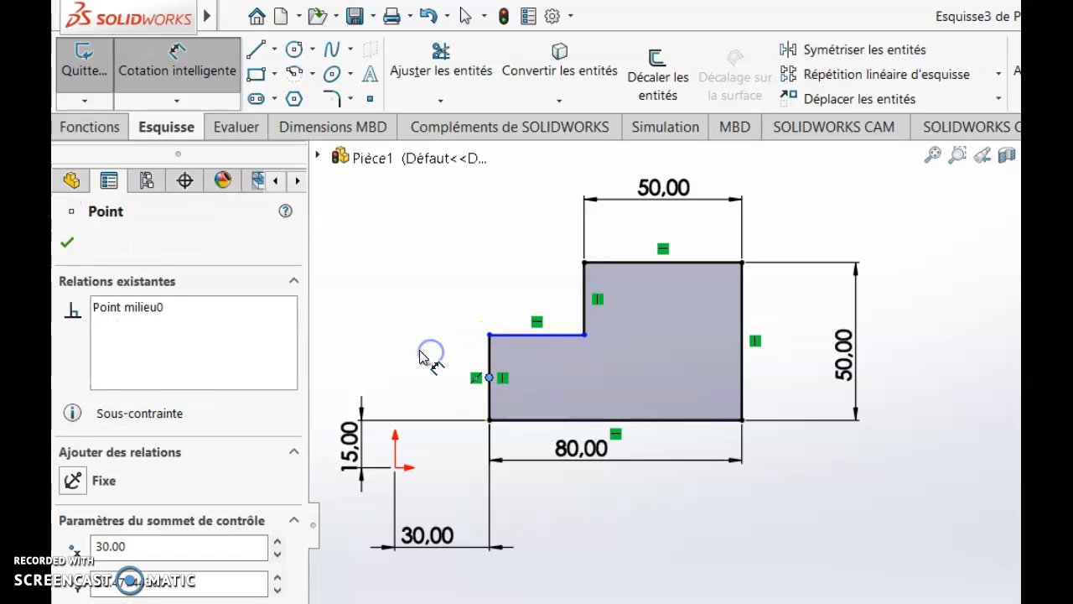
click(423, 356)
click(486, 365)
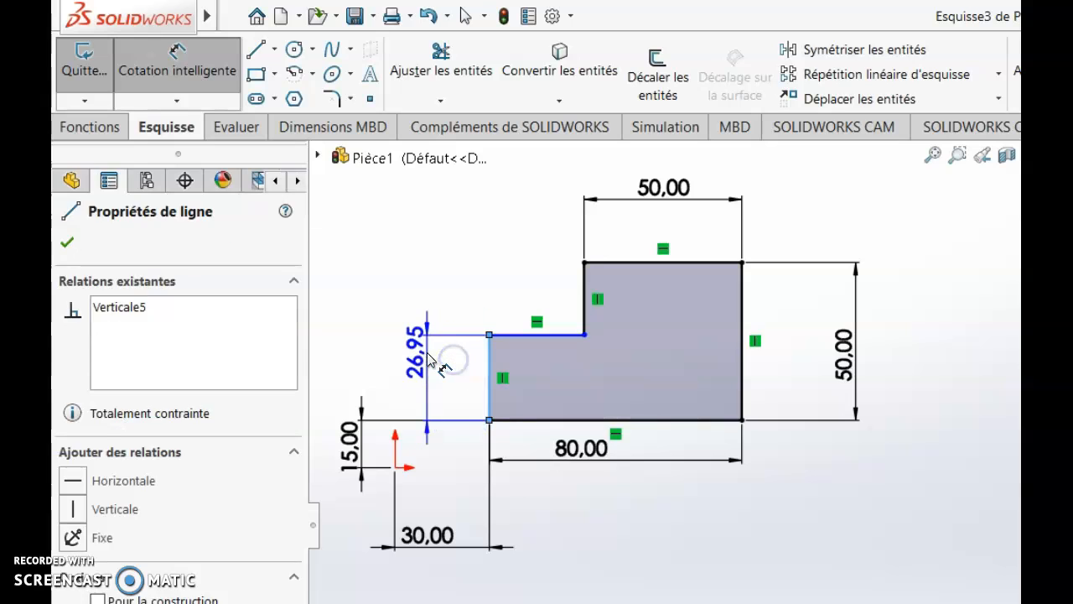
click(436, 384)
text(30)
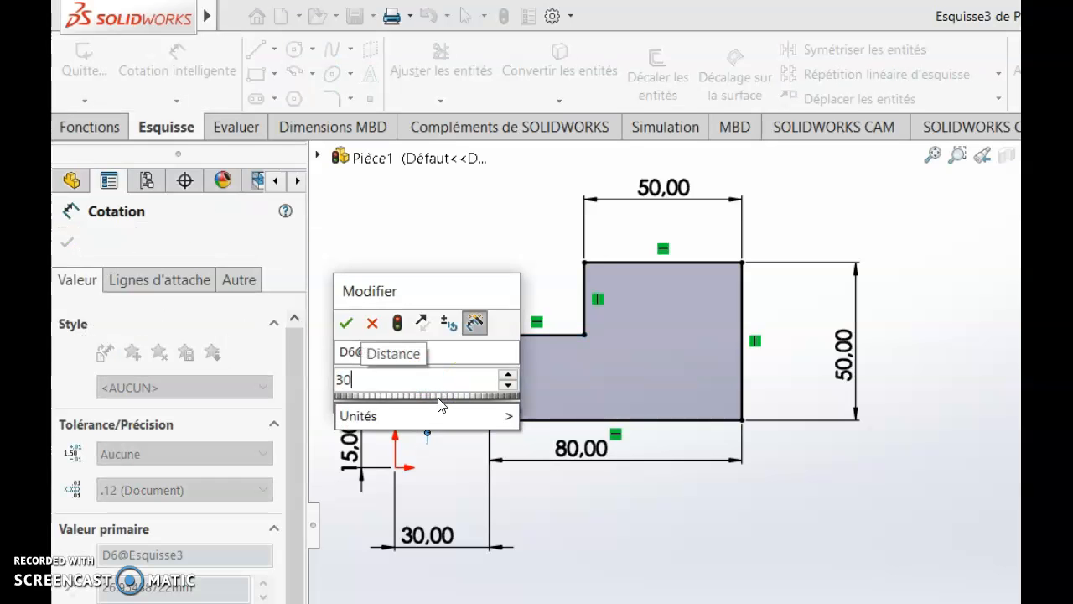
key(Return)
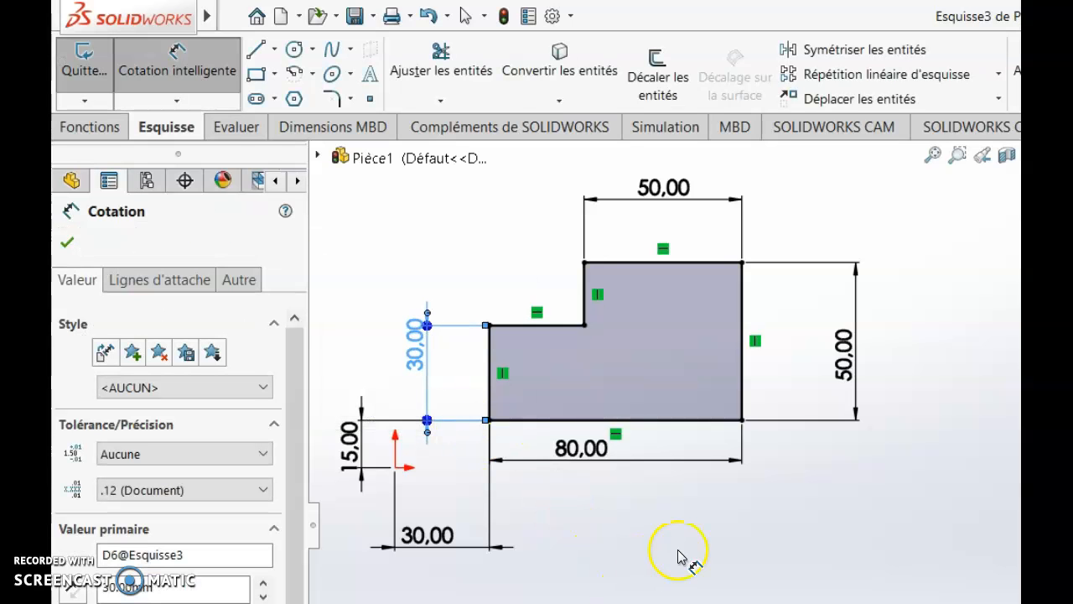
click(677, 543)
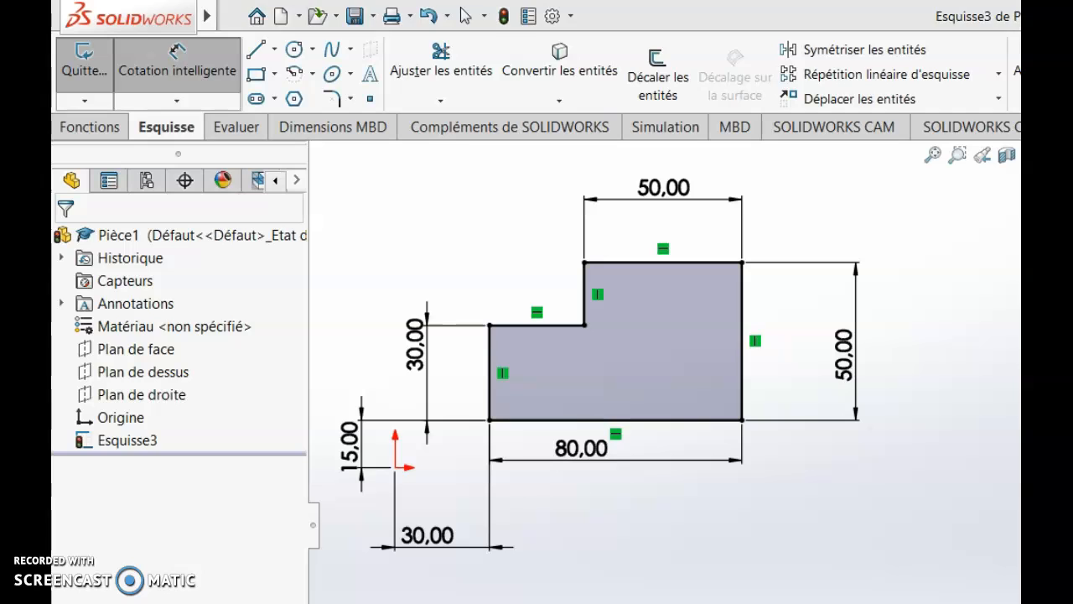
Step: Add a dimension above the step's lower horizontal edge and accept it as a driven dimension
click(562, 327)
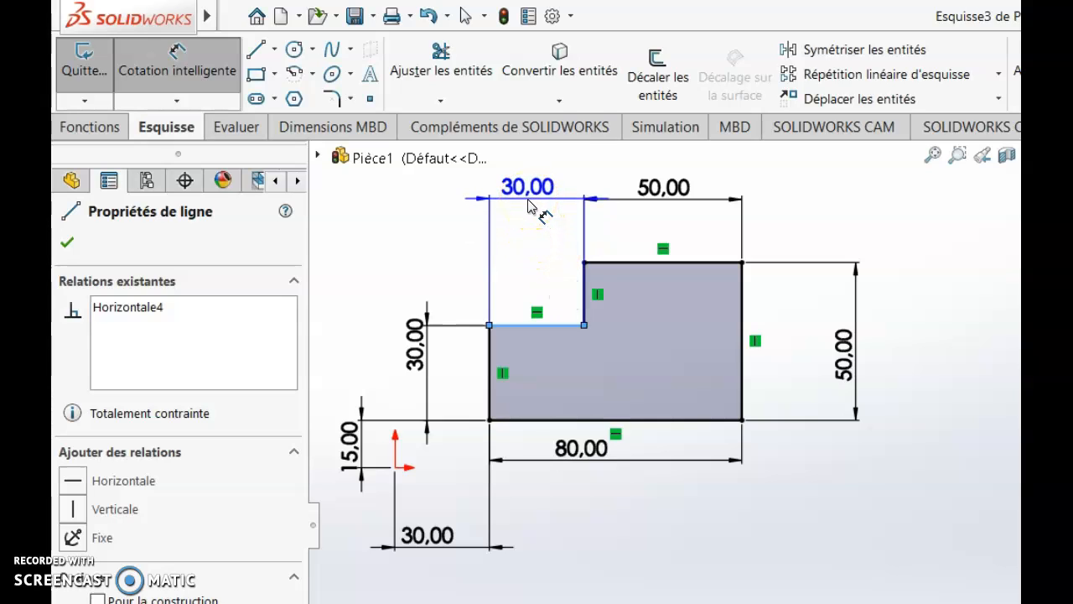
click(529, 207)
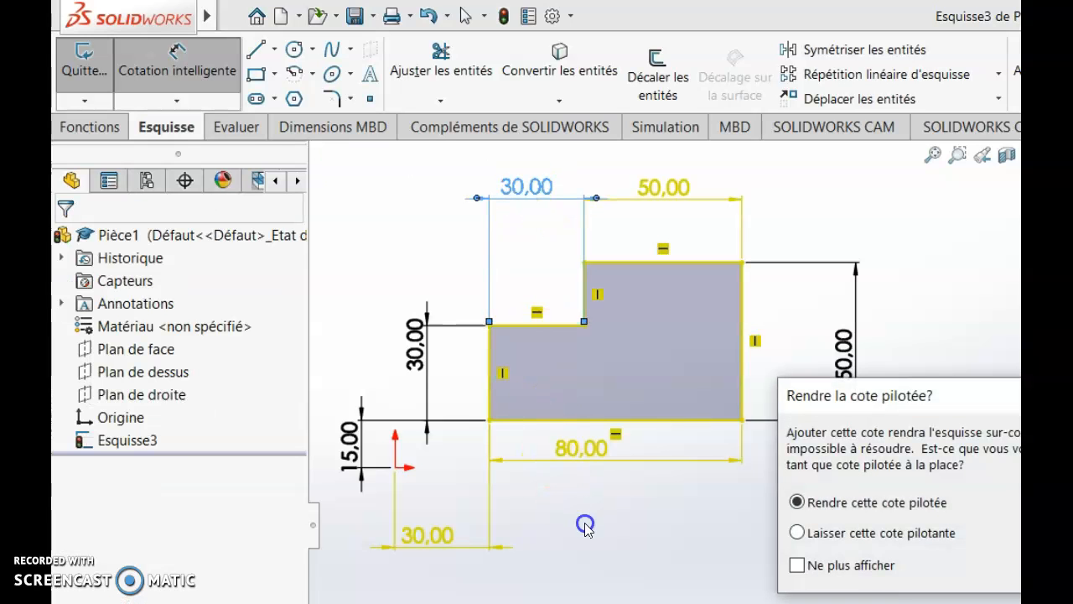
click(864, 457)
mouse_move(1002, 400)
mouse_down()
mouse_move(758, 384)
mouse_move(810, 411)
mouse_move(719, 509)
mouse_move(698, 551)
mouse_move(726, 566)
mouse_move(786, 511)
mouse_up()
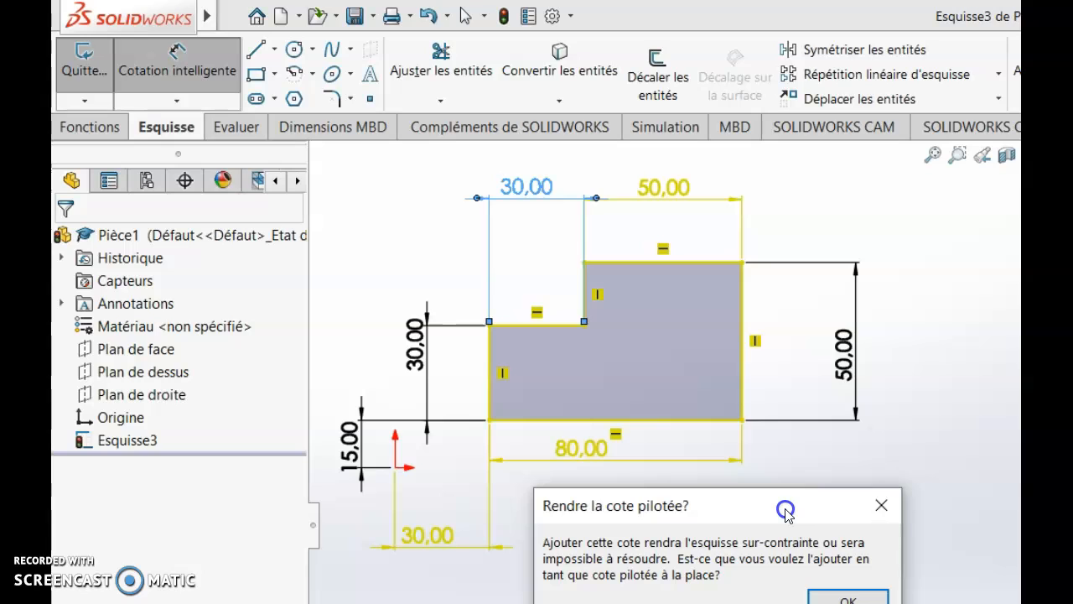
drag(786, 510, 785, 515)
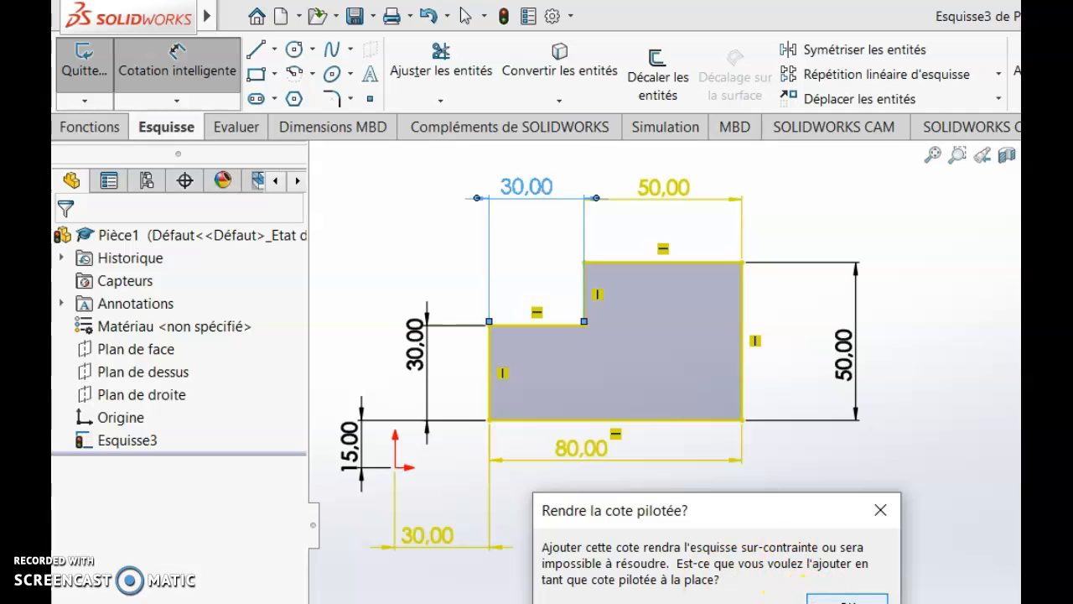
click(839, 597)
click(806, 592)
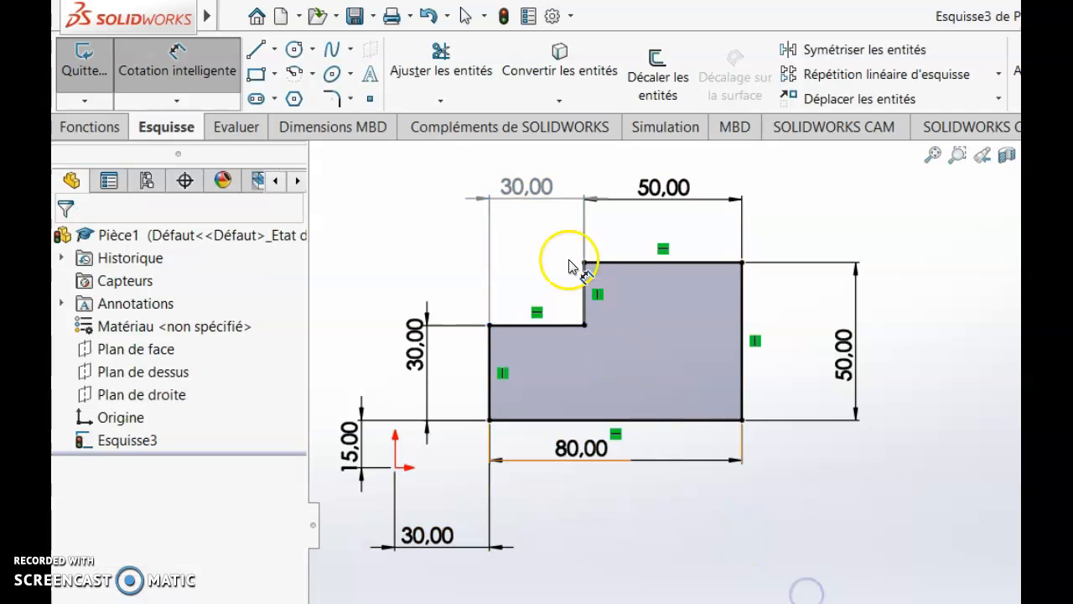
Step: Check the values of the two upper dimensions and delete the driven one over the step's lower horizontal edge
double_click(686, 191)
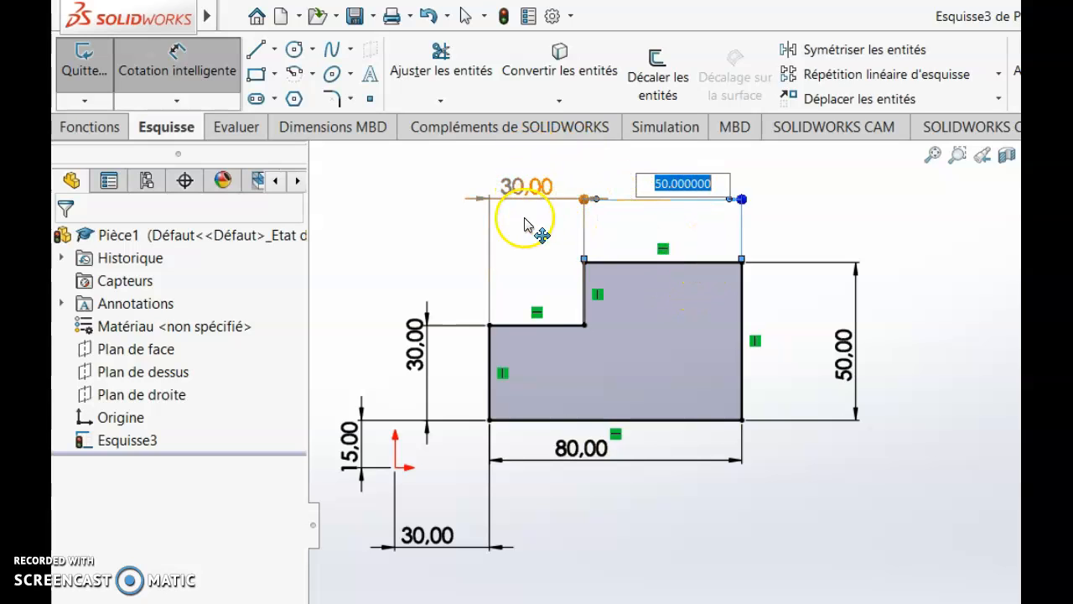
key(Return)
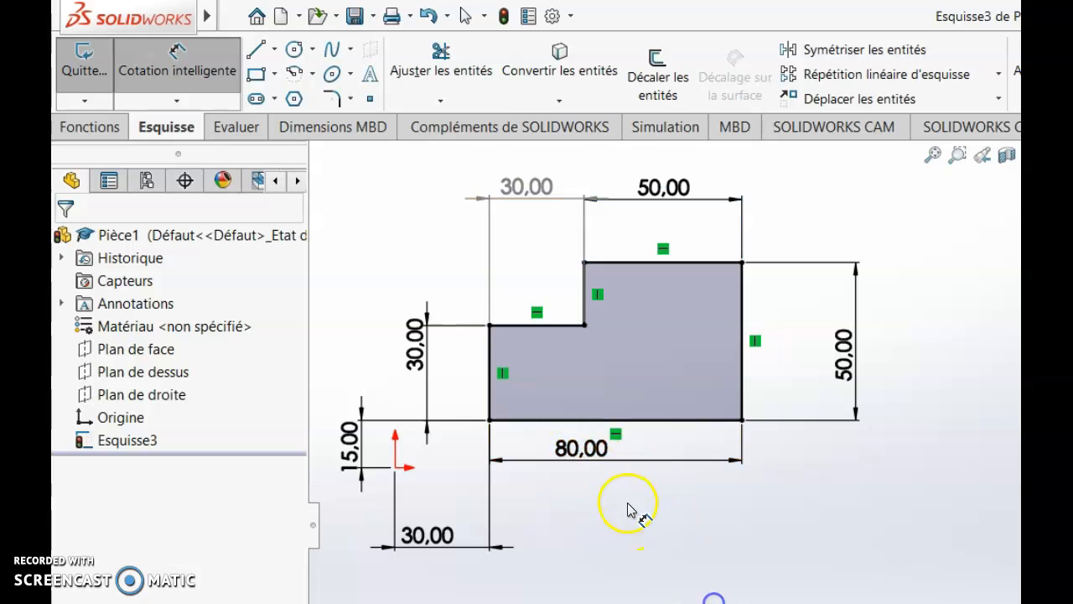
double_click(530, 189)
key(Return)
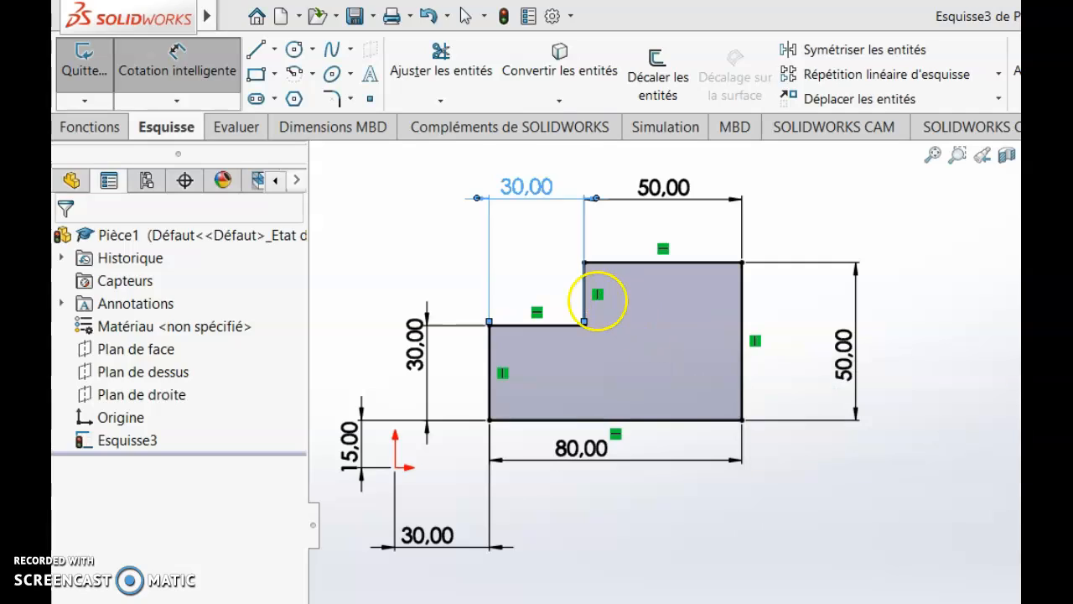
key(Delete)
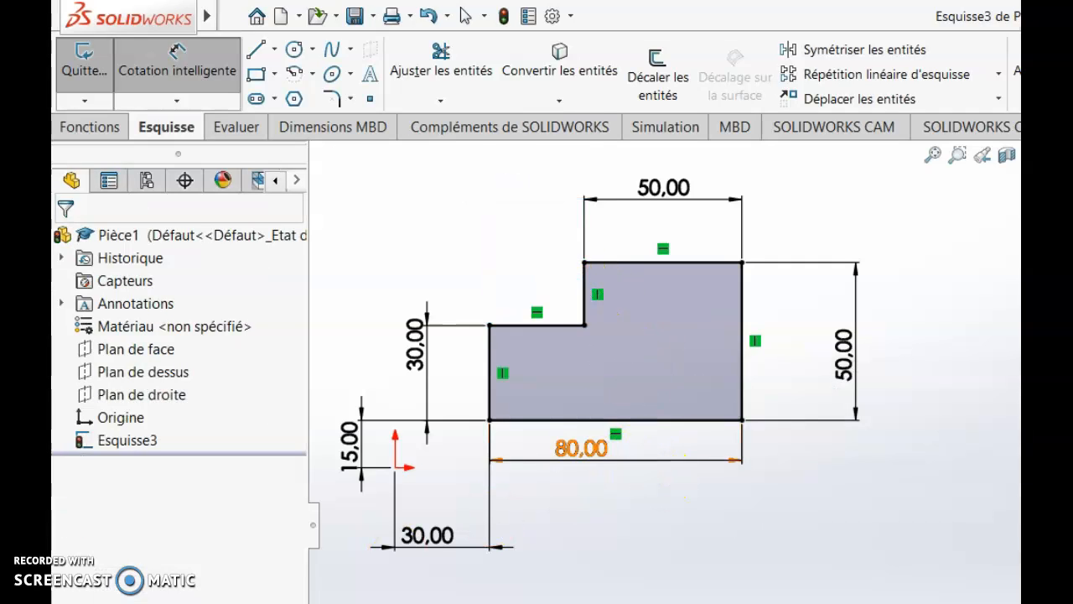